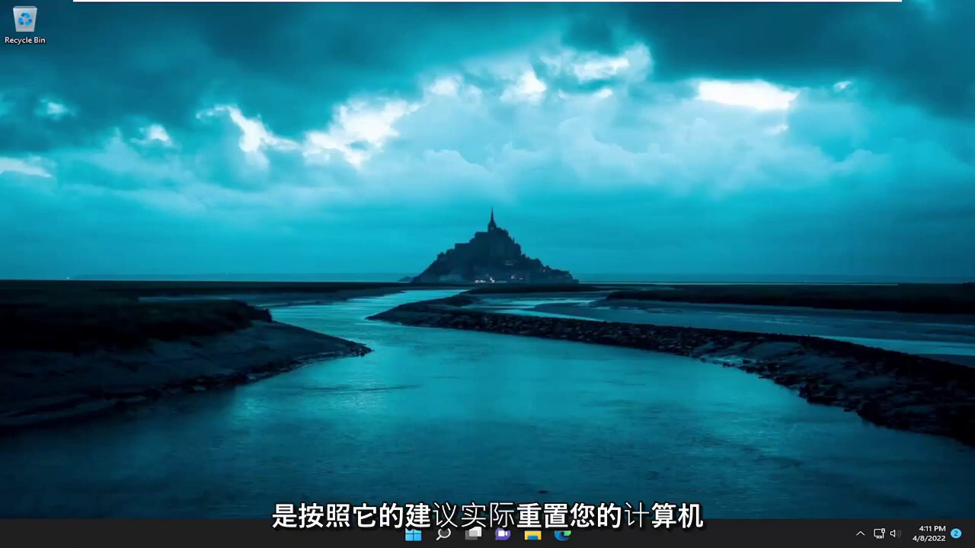
{"action": "right_click", "coordinate": [412, 535]}
{"action": "mouse_move", "coordinate": [426, 482]}
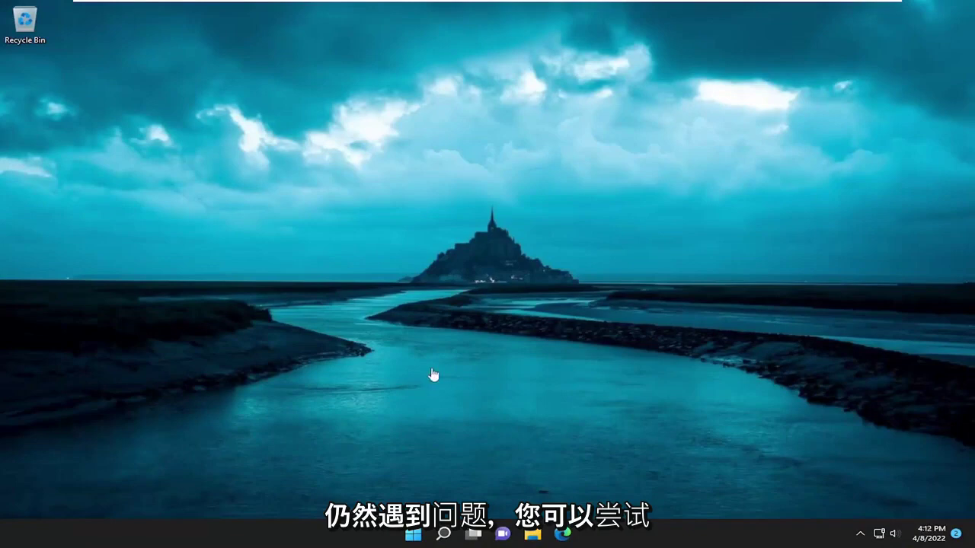
Step: Search for regedit, run Registry Editor as administrator with the account control request approved, and reposition its window
{"action": "left_click", "coordinate": [442, 533]}
{"action": "type", "text": "regedit"}
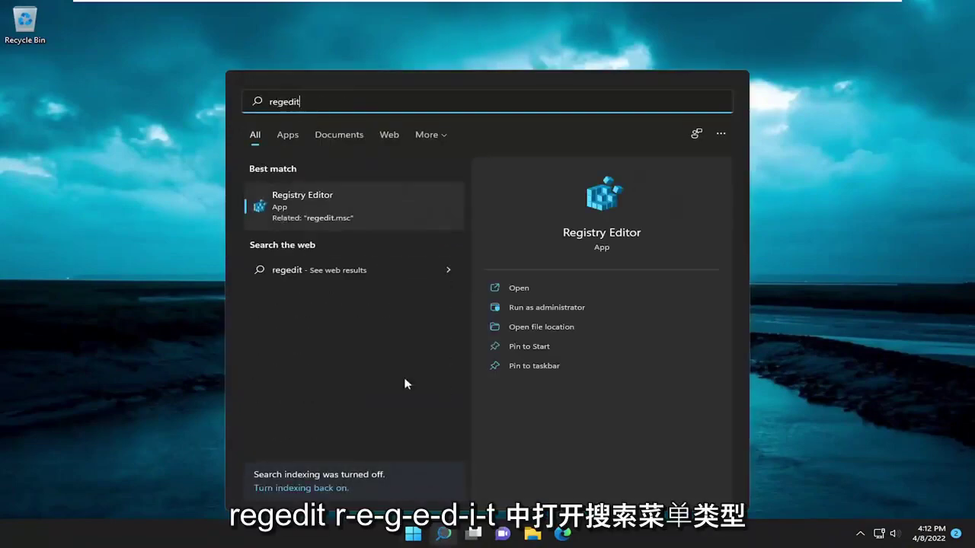
{"action": "right_click", "coordinate": [309, 204]}
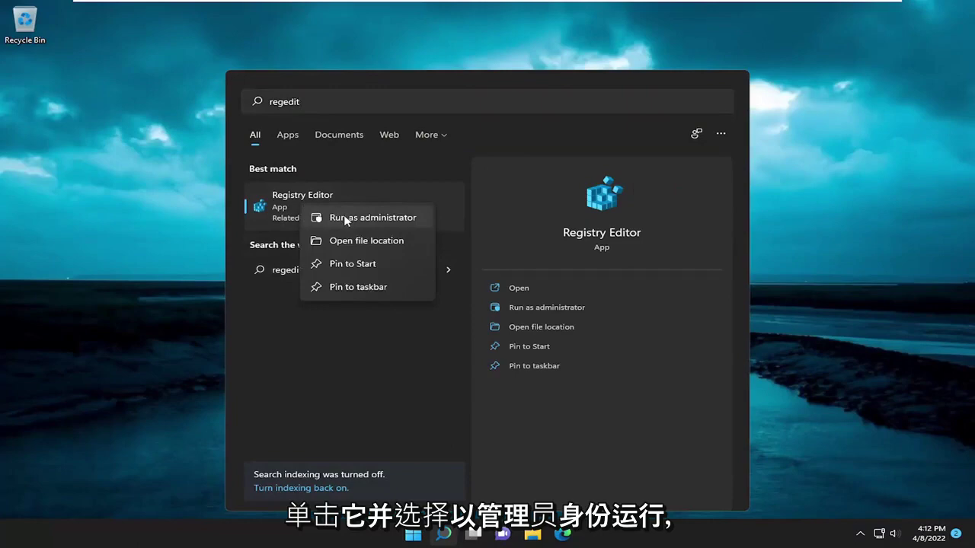
{"action": "left_click", "coordinate": [343, 219]}
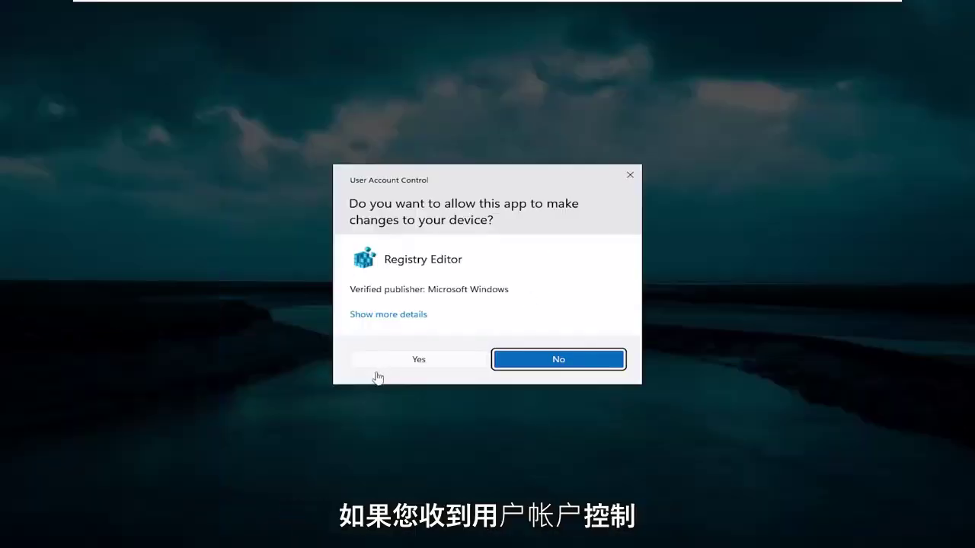
{"action": "left_click", "coordinate": [420, 360]}
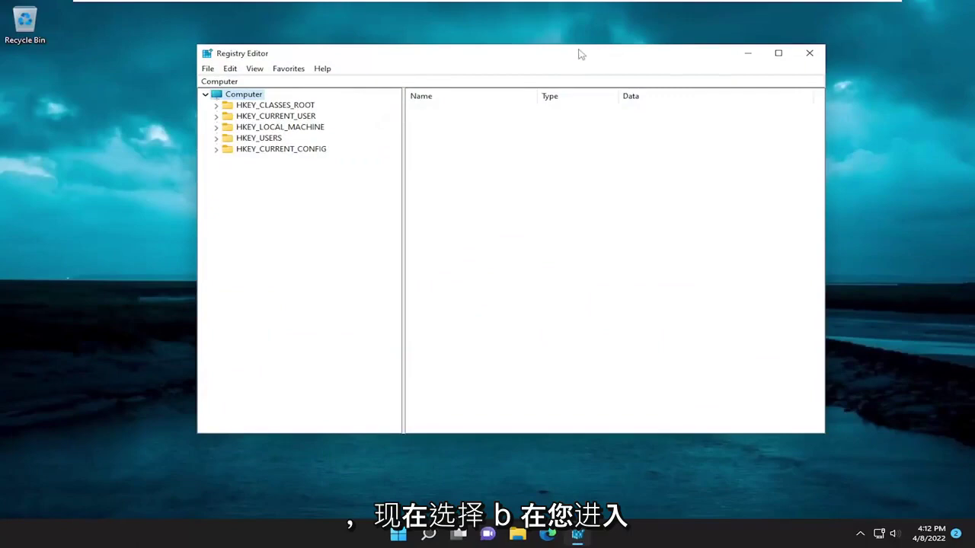
{"action": "mouse_move", "coordinate": [579, 52]}
{"action": "left_mouse_down"}
{"action": "mouse_move", "coordinate": [602, 60]}
{"action": "mouse_move", "coordinate": [571, 69]}
{"action": "left_mouse_up"}
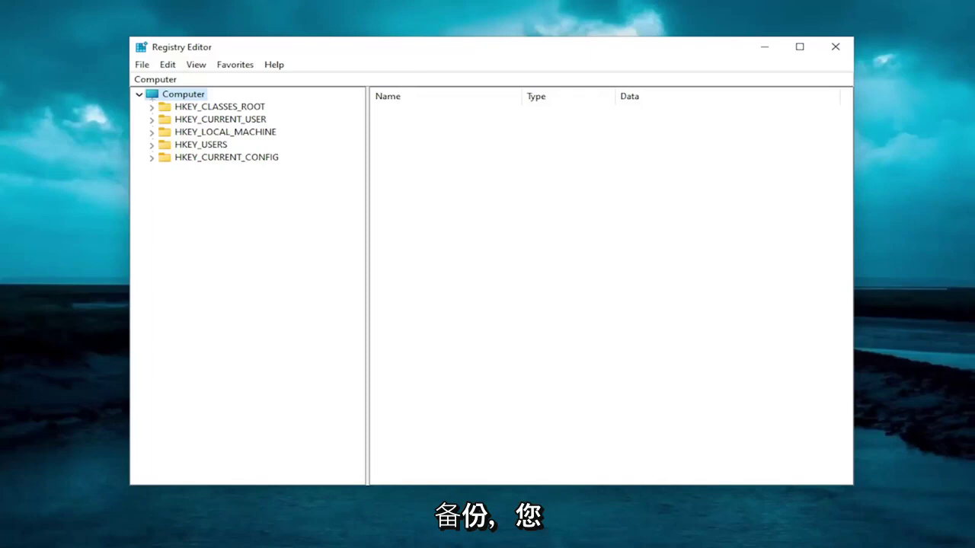
Step: View the registry file export dialog and the import dialog, cancelling each without choosing a file
{"action": "left_click", "coordinate": [144, 67]}
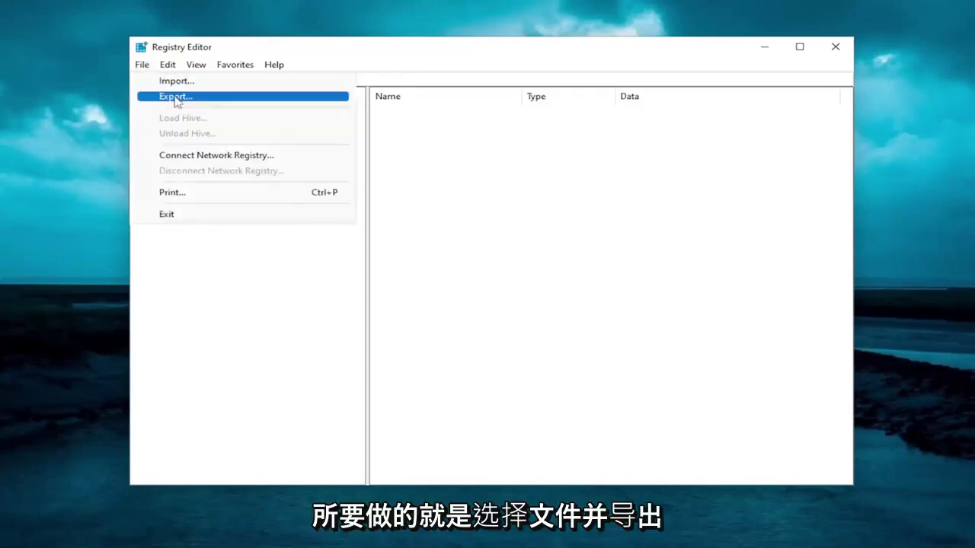
{"action": "left_click", "coordinate": [176, 96]}
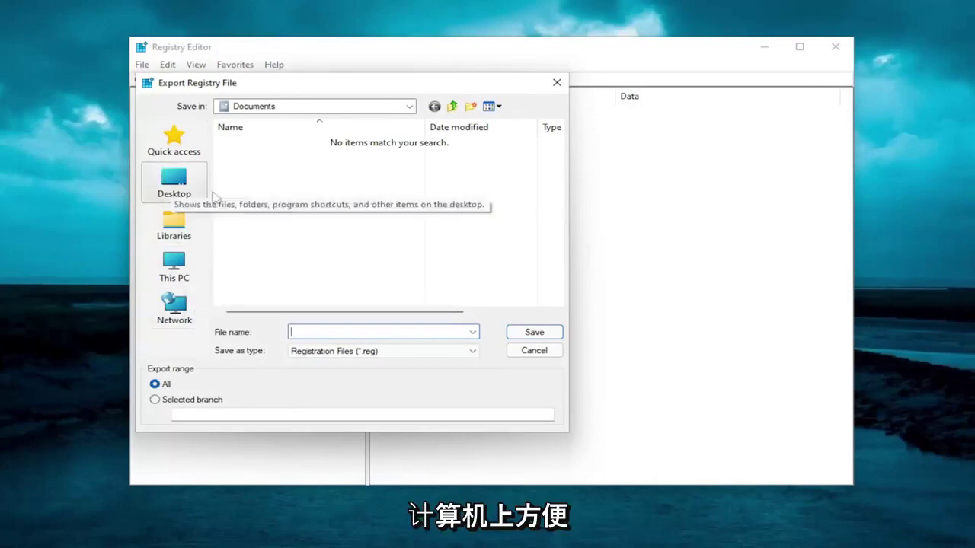
{"action": "left_click", "coordinate": [533, 351]}
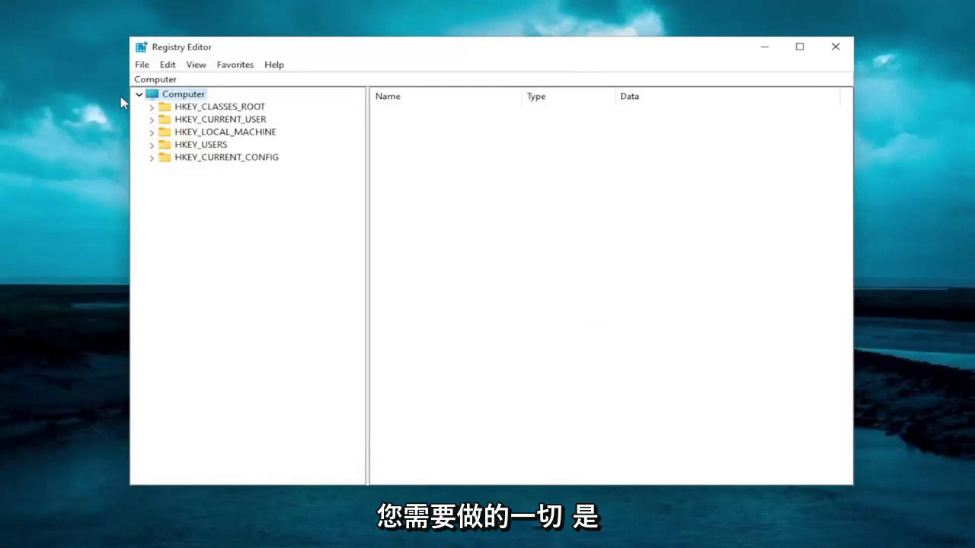
{"action": "left_click", "coordinate": [144, 67]}
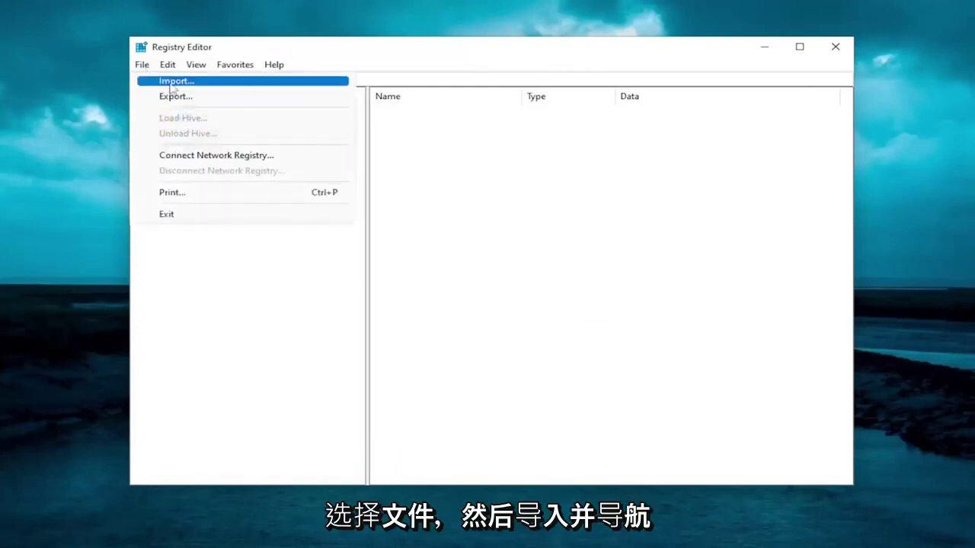
{"action": "left_click", "coordinate": [173, 82]}
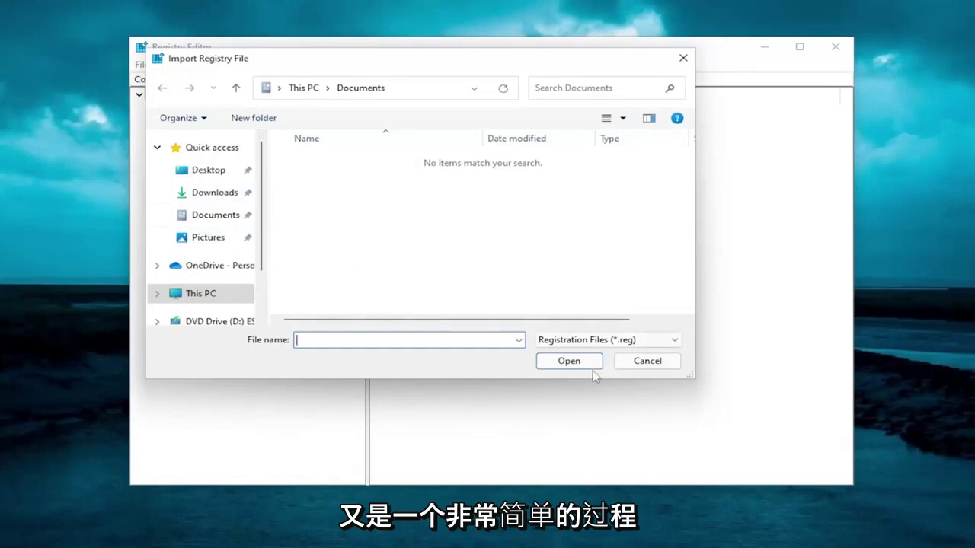
{"action": "left_click", "coordinate": [638, 367]}
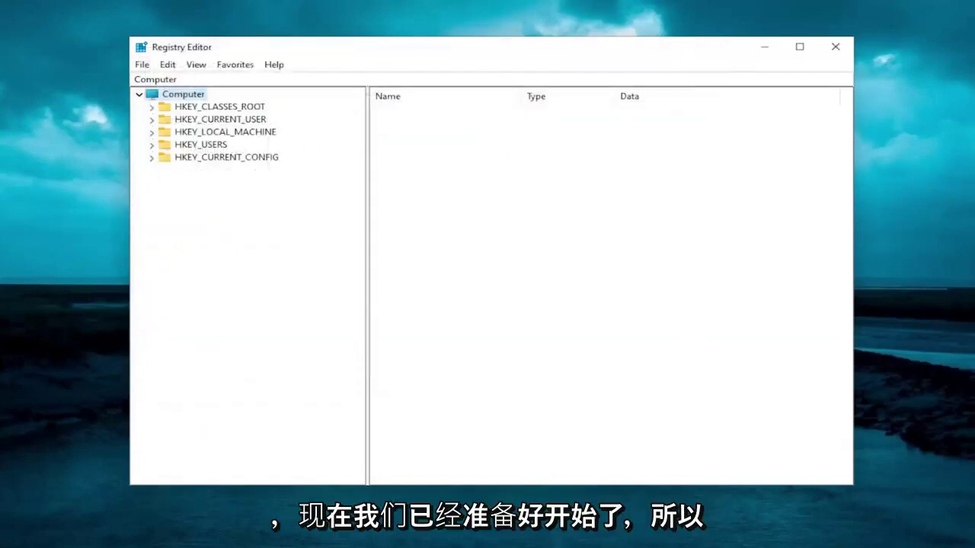
Step: Expand the registry tree through HKEY_LOCAL_MACHINE, SOFTWARE and Policies down to the Microsoft key
{"action": "double_click", "coordinate": [234, 134]}
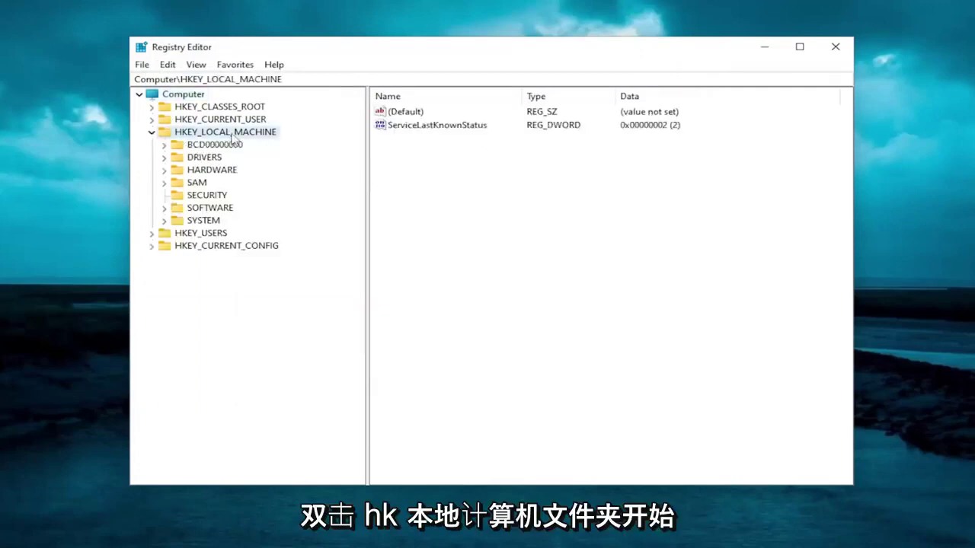
{"action": "left_click", "coordinate": [197, 209]}
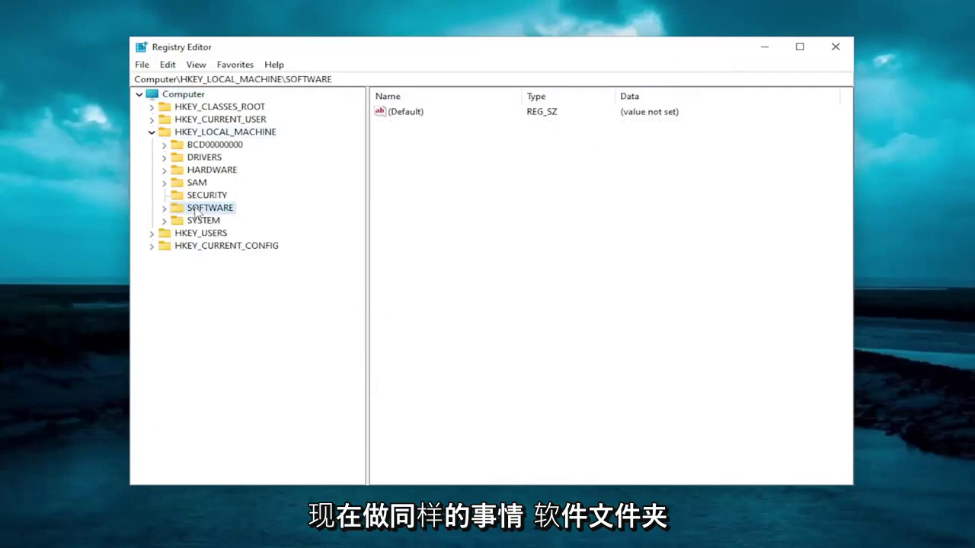
{"action": "double_click", "coordinate": [196, 209]}
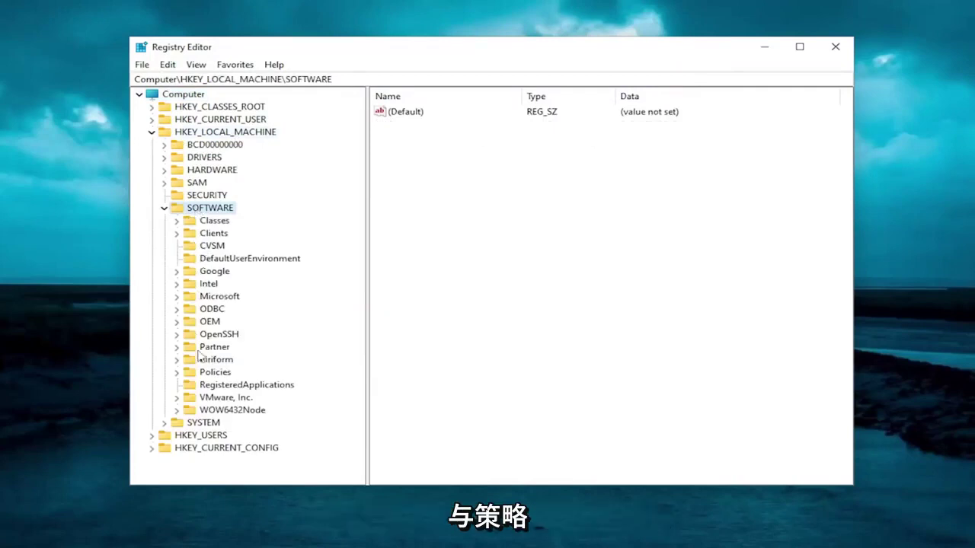
{"action": "double_click", "coordinate": [214, 372]}
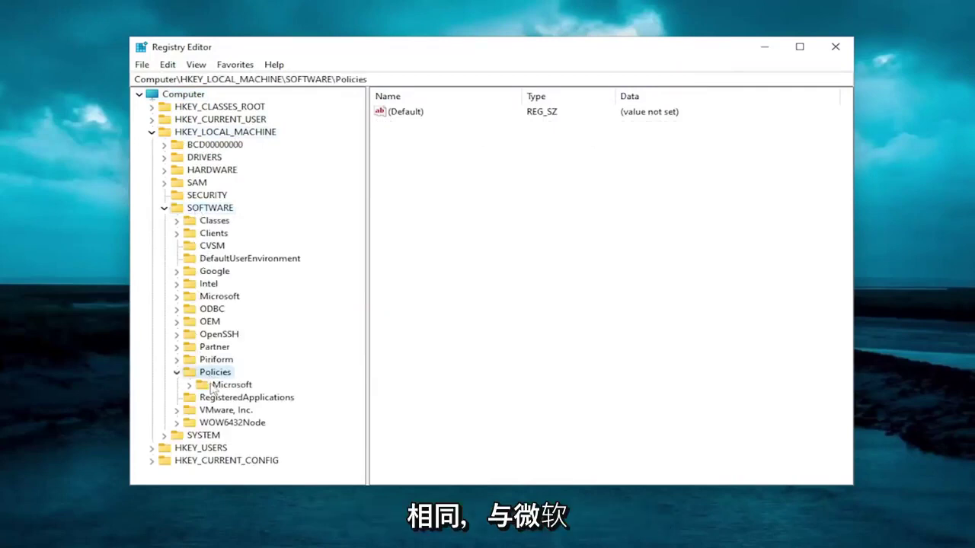
{"action": "double_click", "coordinate": [213, 388]}
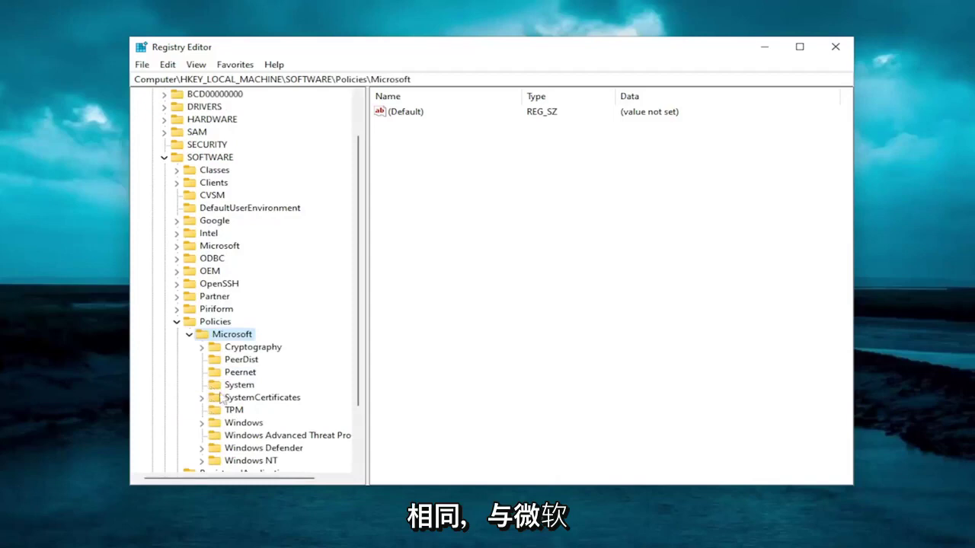
Step: Under Policies\Microsoft, expand Windows and WindowsUpdate and select the AU key, widening the key tree for readability
{"action": "scroll", "coordinate": [217, 389], "scroll_direction": "down", "scroll_amount": 1}
{"action": "left_click", "coordinate": [244, 386]}
{"action": "double_click", "coordinate": [245, 388]}
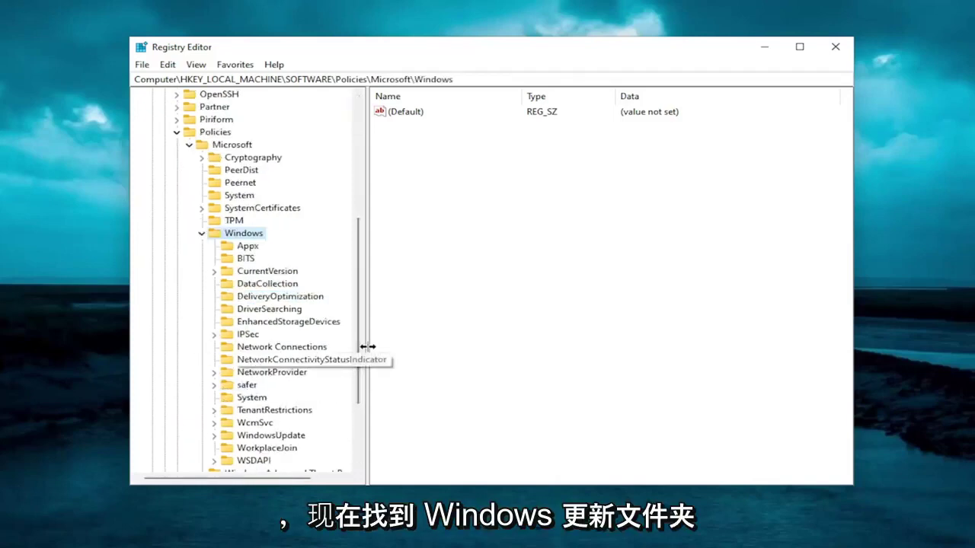
{"action": "left_click_drag", "start_coordinate": [365, 343], "coordinate": [392, 349]}
{"action": "scroll", "coordinate": [269, 391], "scroll_direction": "down", "scroll_amount": 1}
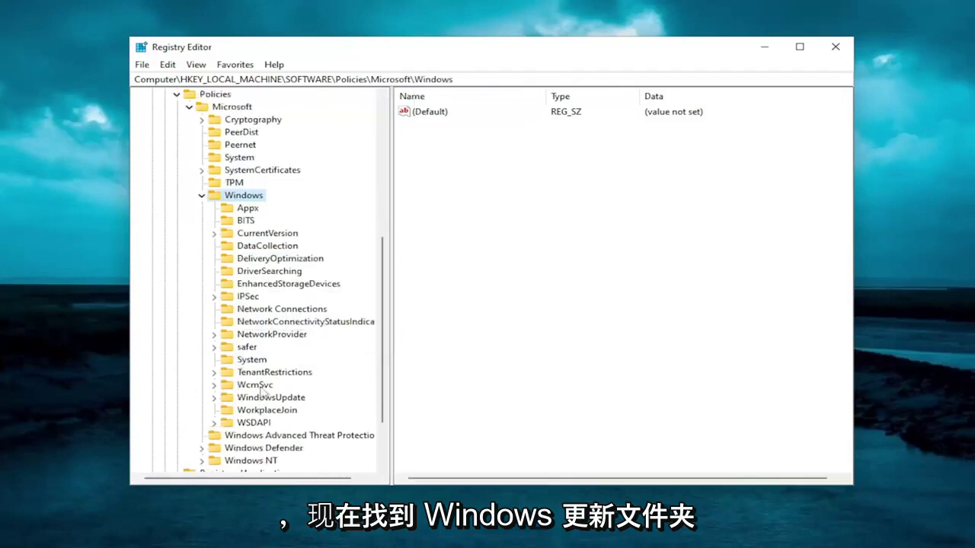
{"action": "double_click", "coordinate": [262, 397]}
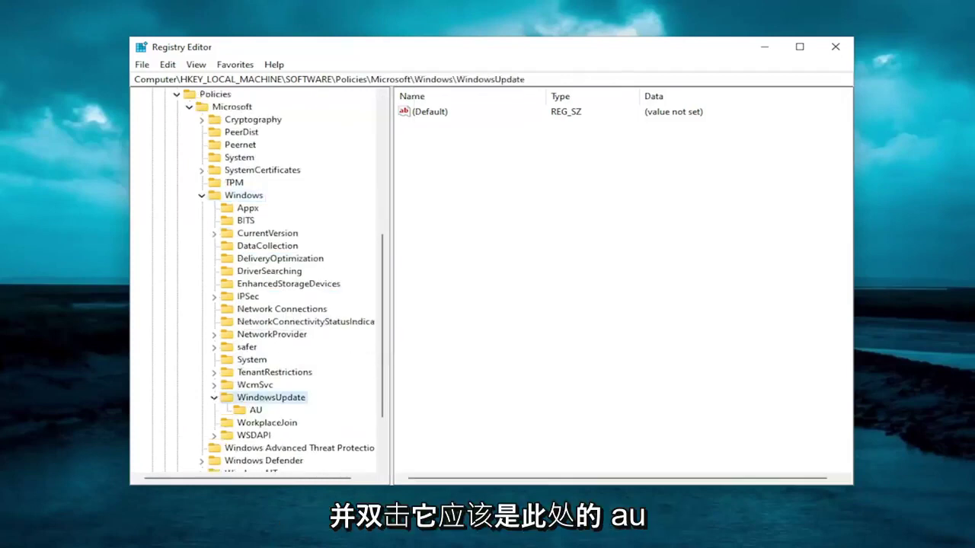
{"action": "left_click", "coordinate": [246, 412]}
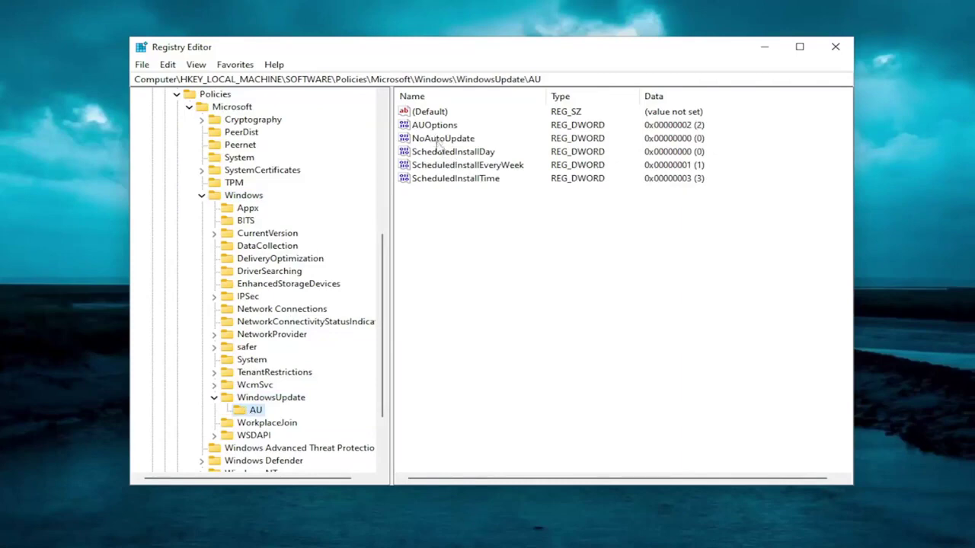
Step: Create a new DWORD (32-bit) value named UseWUServer in the AU key
{"action": "right_click", "coordinate": [447, 206]}
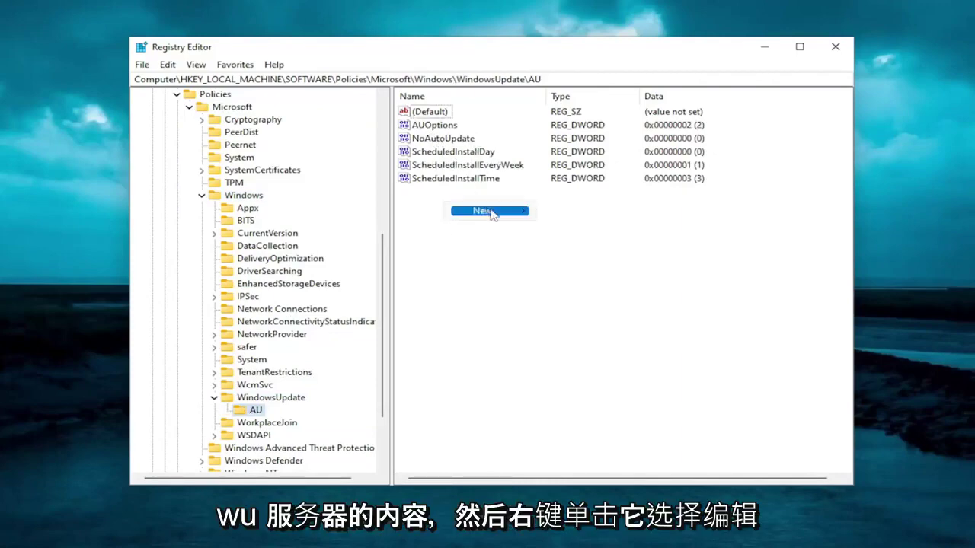
{"action": "mouse_move", "coordinate": [495, 211]}
{"action": "left_click", "coordinate": [613, 261]}
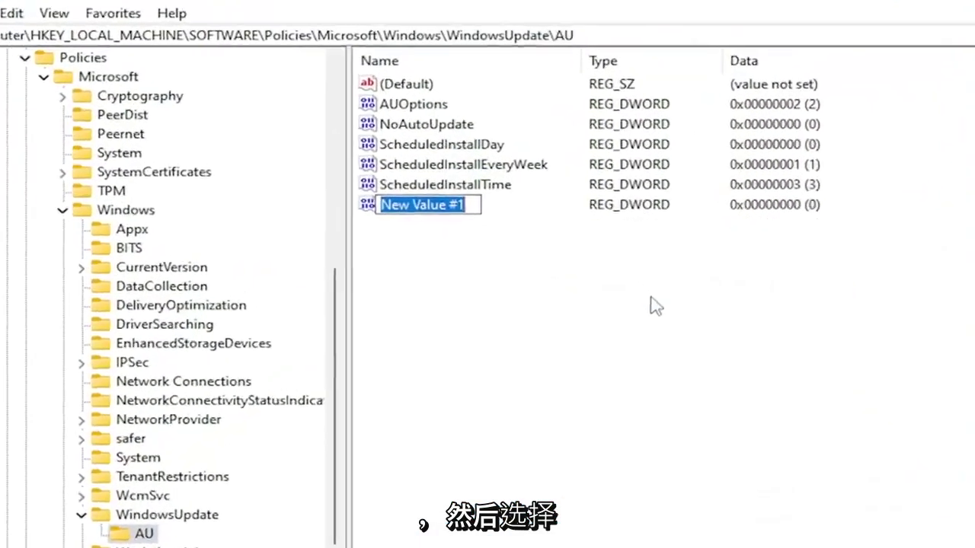
{"action": "type", "text": "Use"}
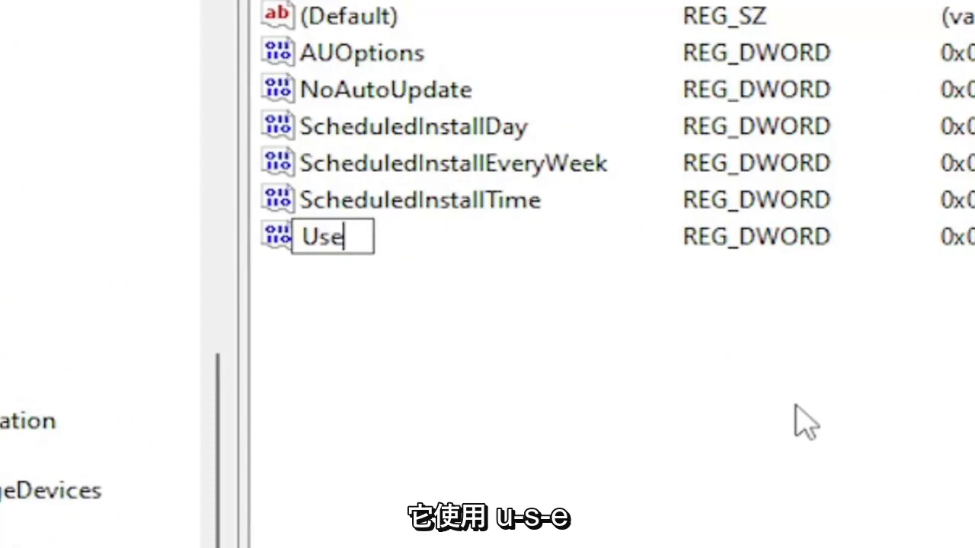
{"action": "type", "text": "V"}
{"action": "key", "text": "BackSpace"}
{"action": "type", "text": "W"}
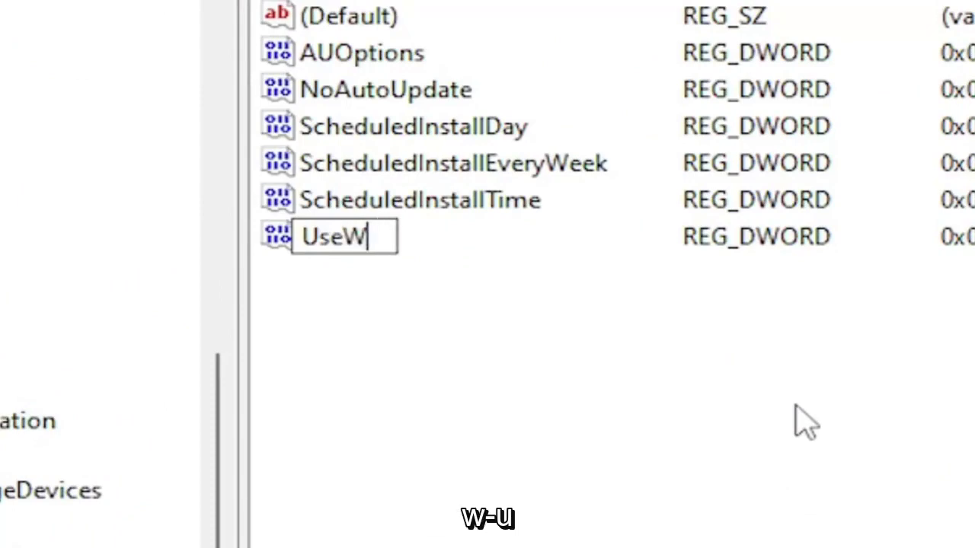
{"action": "type", "text": "UServer"}
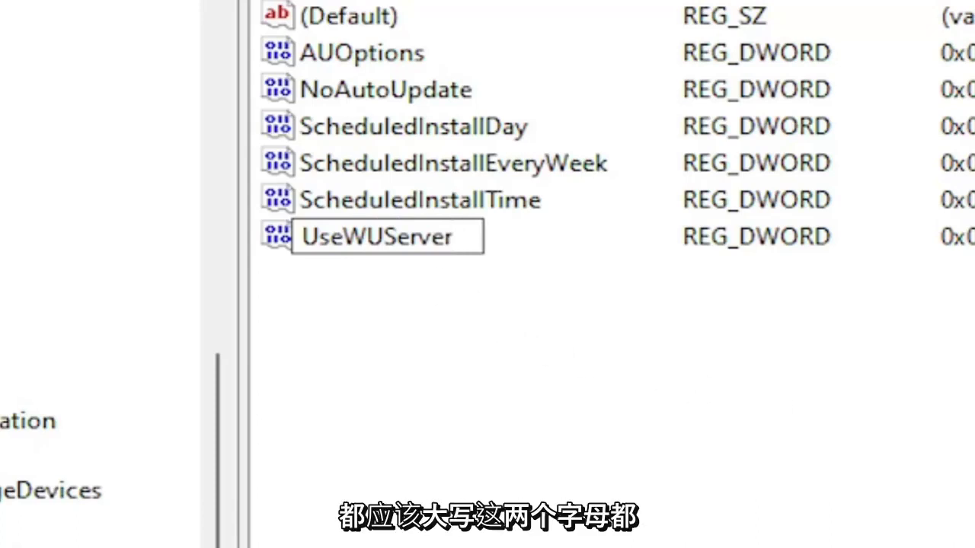
{"action": "key", "text": "Return"}
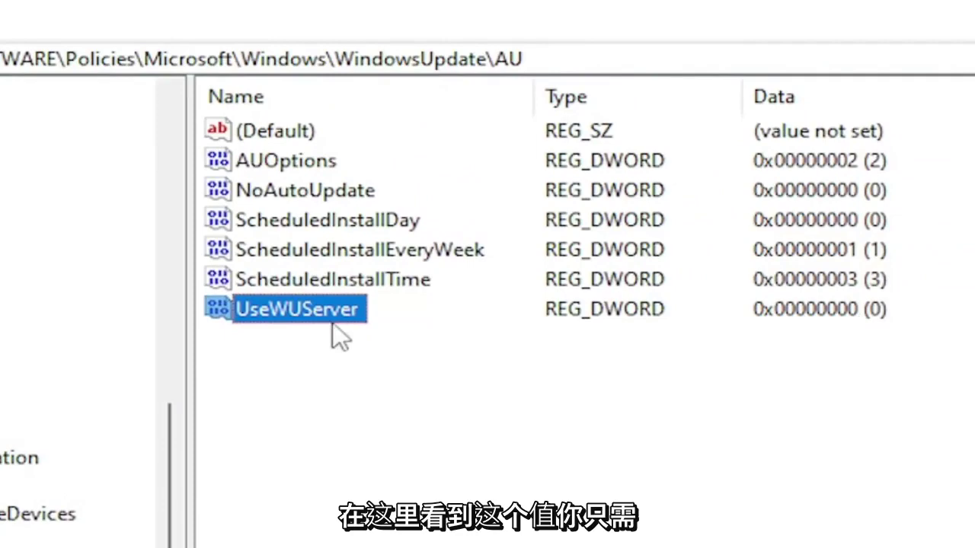
Step: Set the value data of UseWUServer to 0 and confirm the edit
{"action": "double_click", "coordinate": [312, 313]}
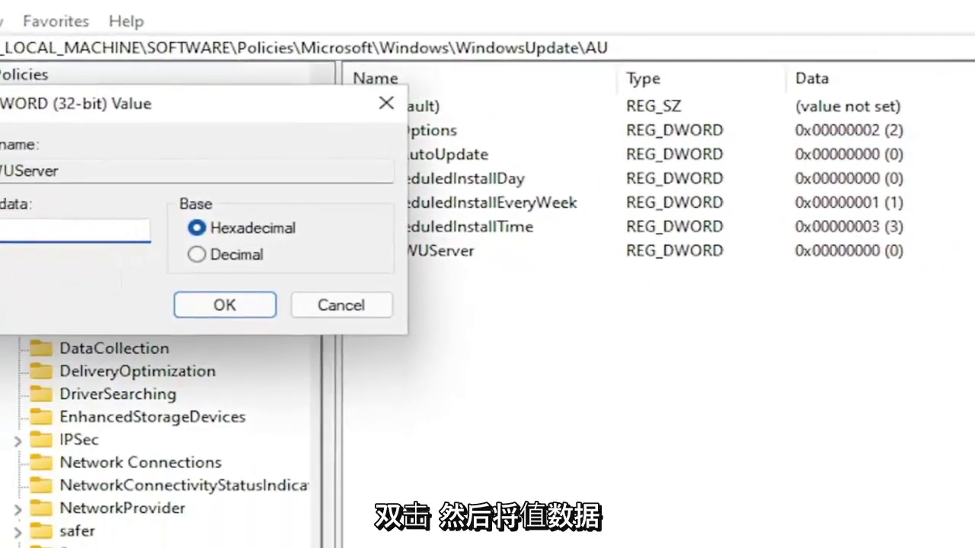
{"action": "type", "text": "0"}
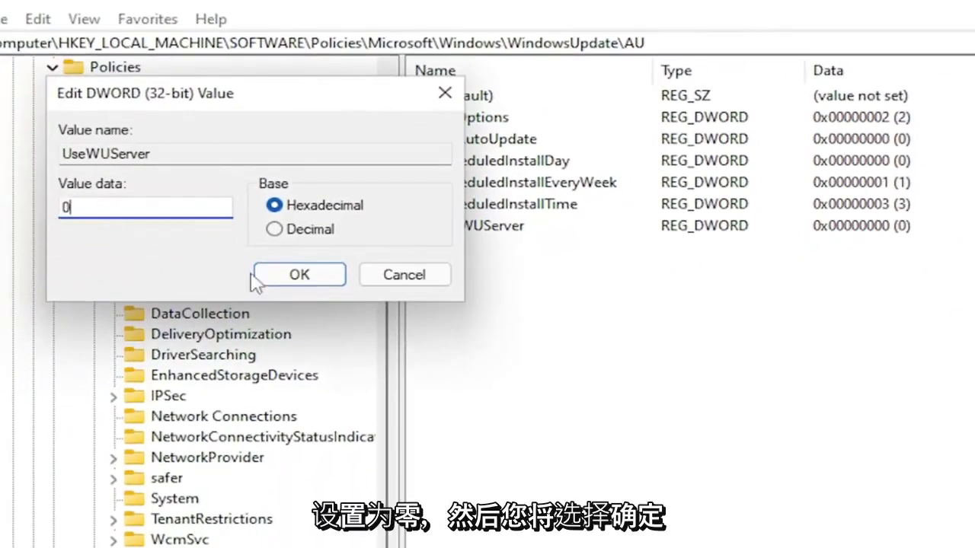
{"action": "left_click", "coordinate": [299, 275]}
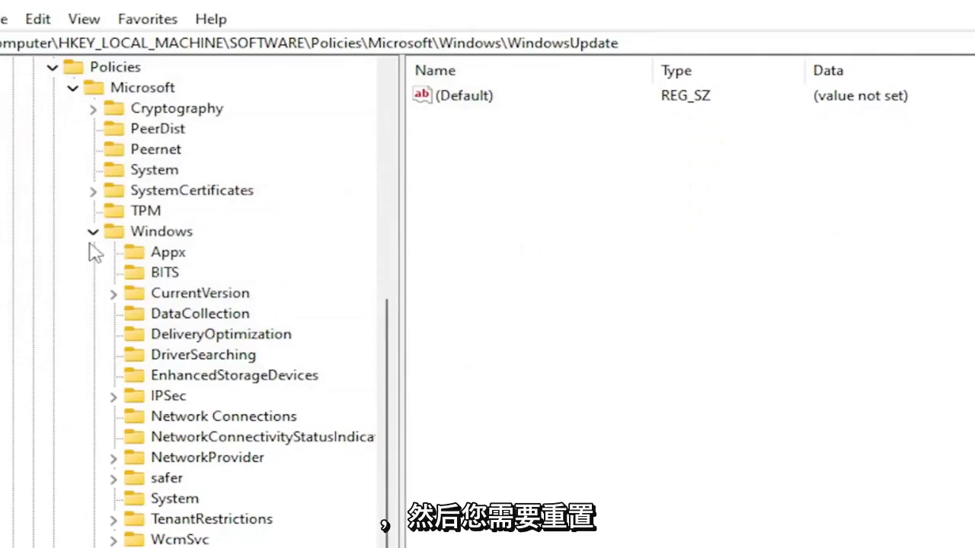
Step: Collapse the expanded registry keys back to the Computer root and close Registry Editor
{"action": "left_click", "coordinate": [93, 232]}
{"action": "left_click", "coordinate": [72, 88]}
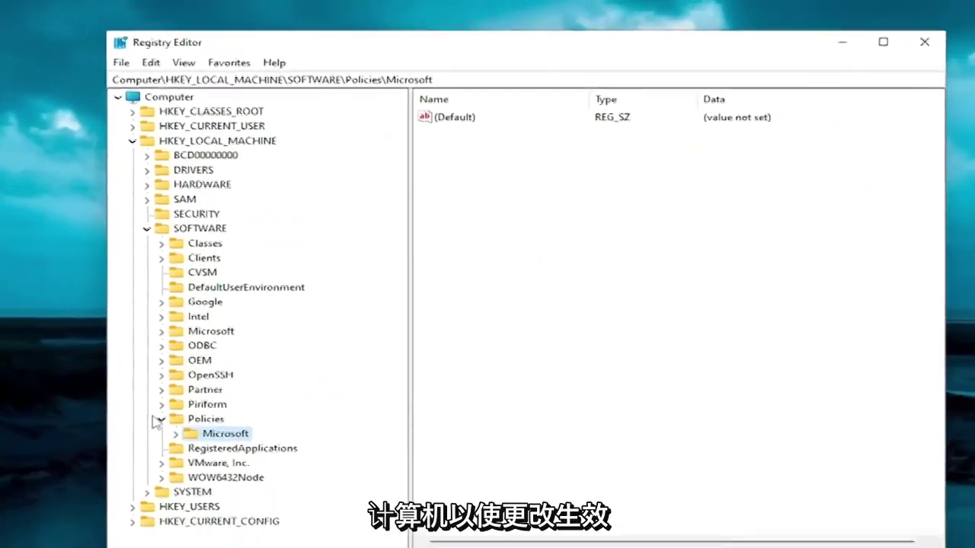
{"action": "left_click", "coordinate": [161, 419]}
{"action": "left_click", "coordinate": [147, 228]}
{"action": "left_click", "coordinate": [133, 141]}
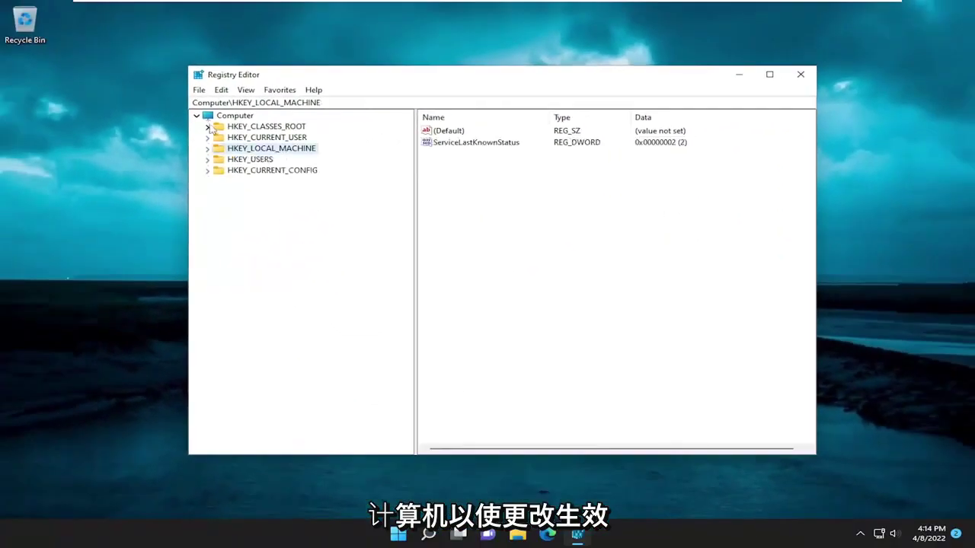
{"action": "left_click", "coordinate": [235, 115]}
{"action": "left_click", "coordinate": [800, 73]}
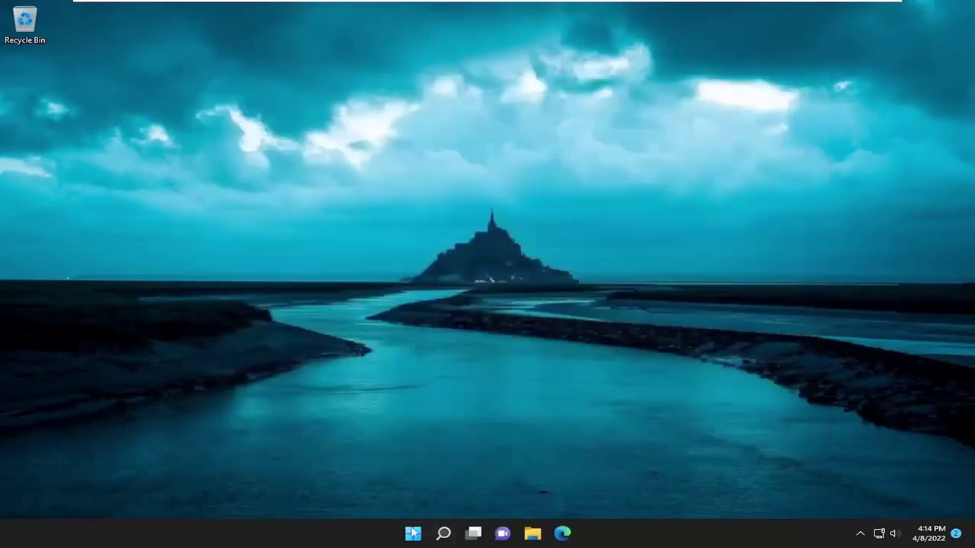
Step: Restart the computer to apply the registry change
{"action": "right_click", "coordinate": [414, 532]}
{"action": "mouse_move", "coordinate": [431, 484]}
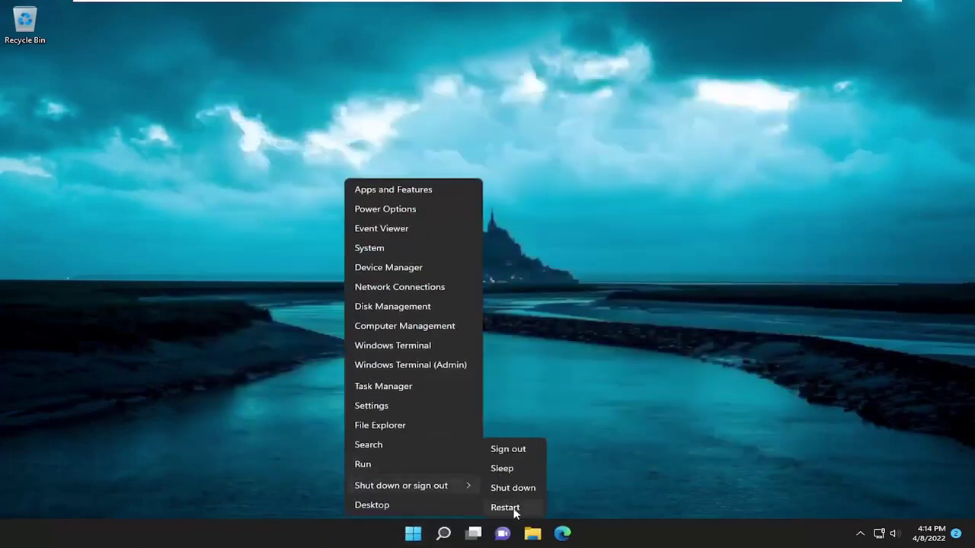